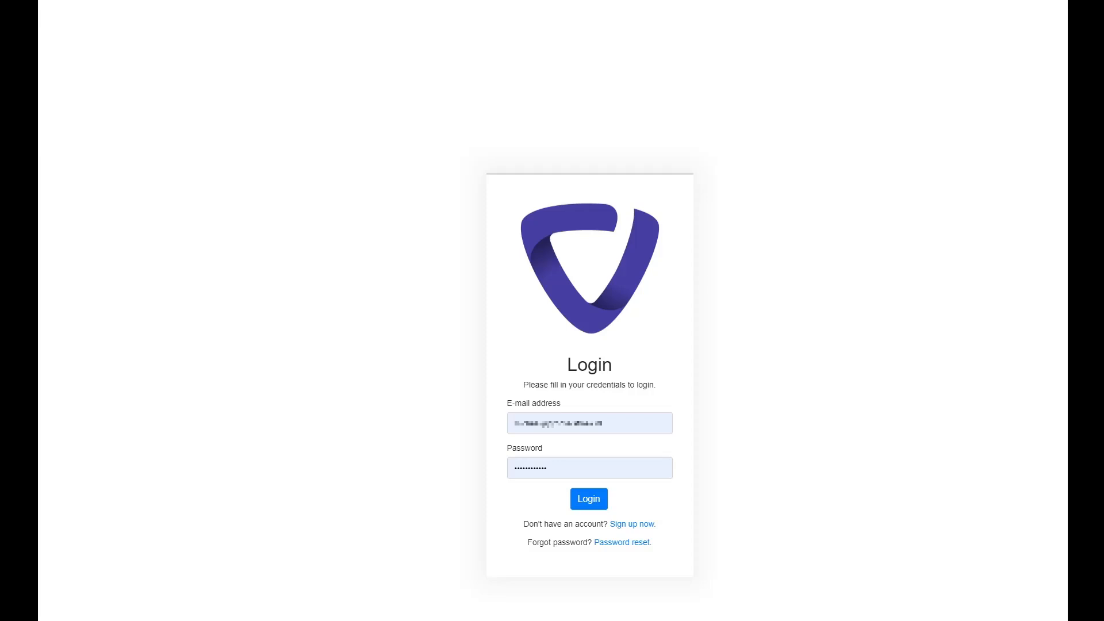
# Step: Log in to Veastro Cloud with the prefilled credentials and open the billing information
pyautogui.click(592, 501)
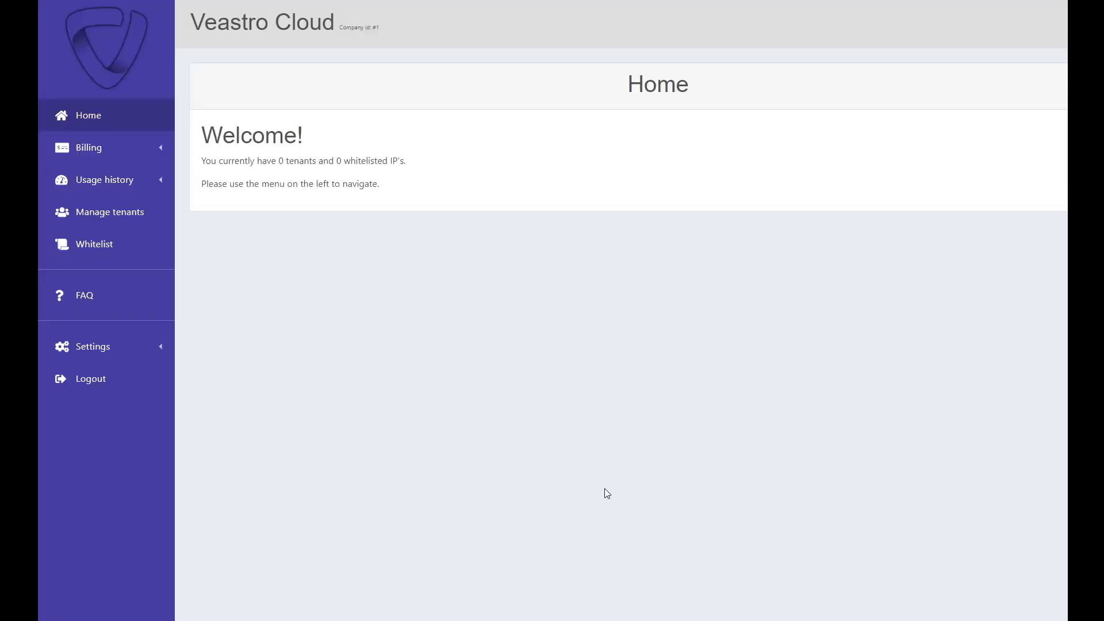
pyautogui.click(113, 150)
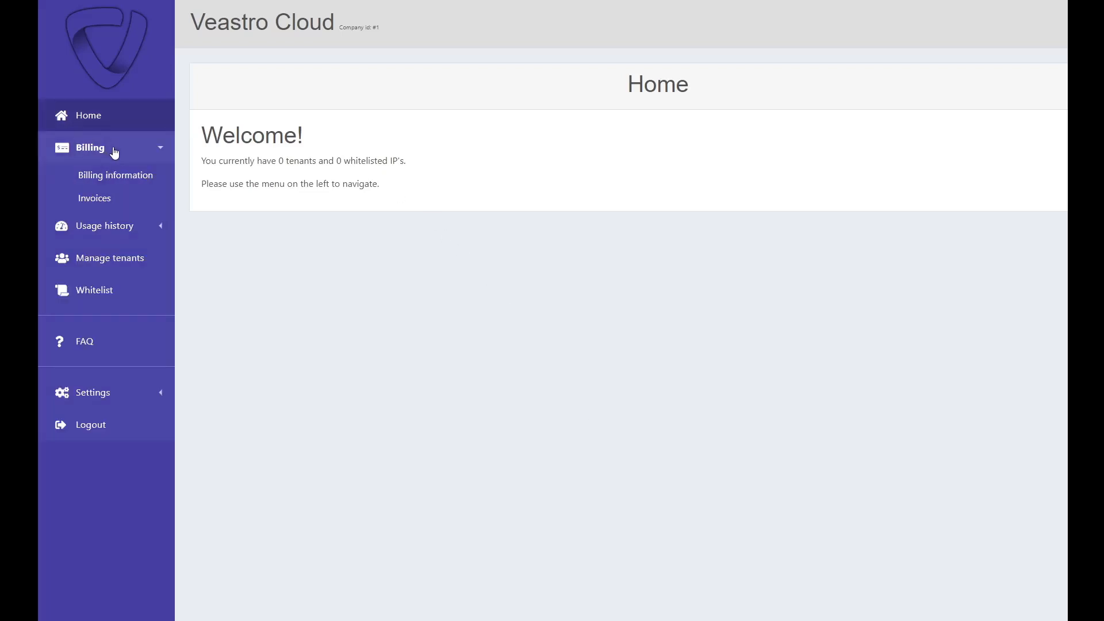
pyautogui.click(116, 180)
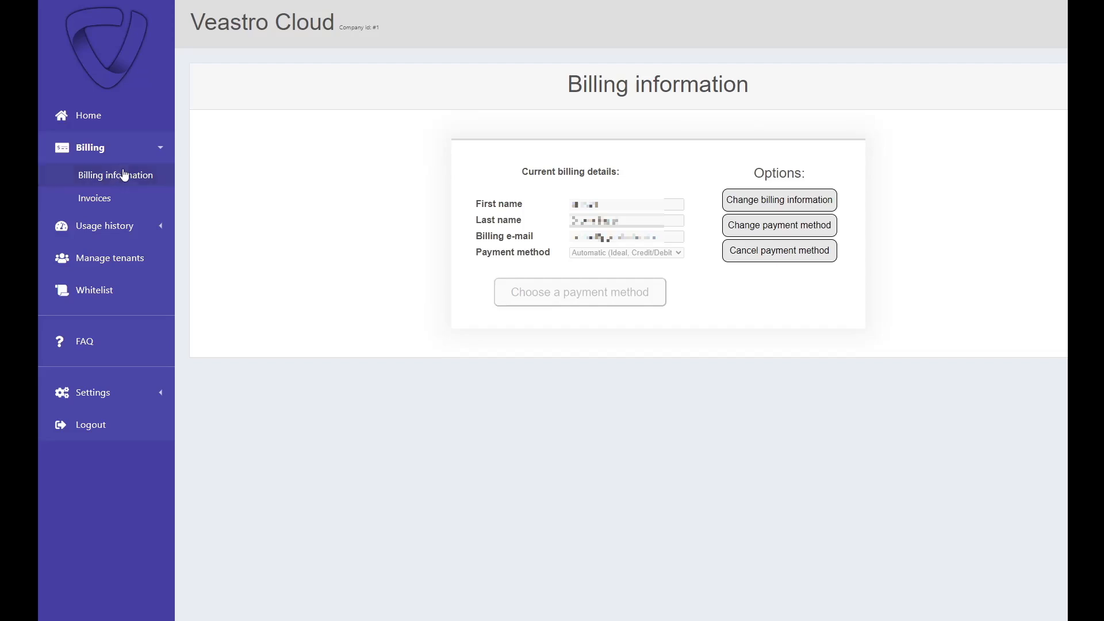
# Step: Start a new tenant in Germany named tenant_DE_500GB with a repository named Repository01
pyautogui.click(117, 262)
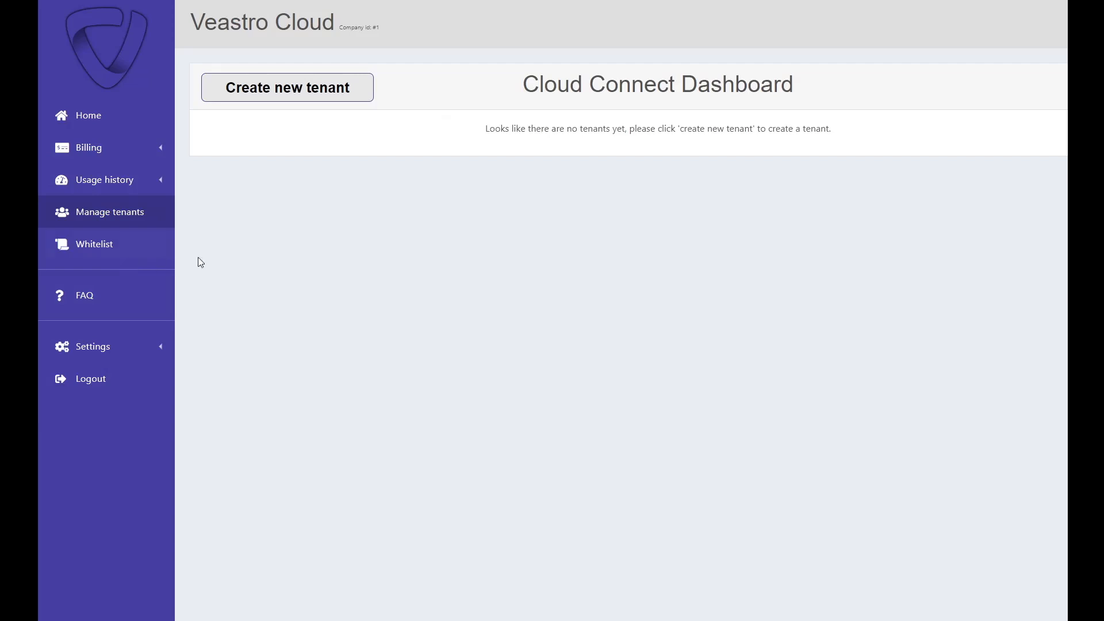
pyautogui.click(314, 100)
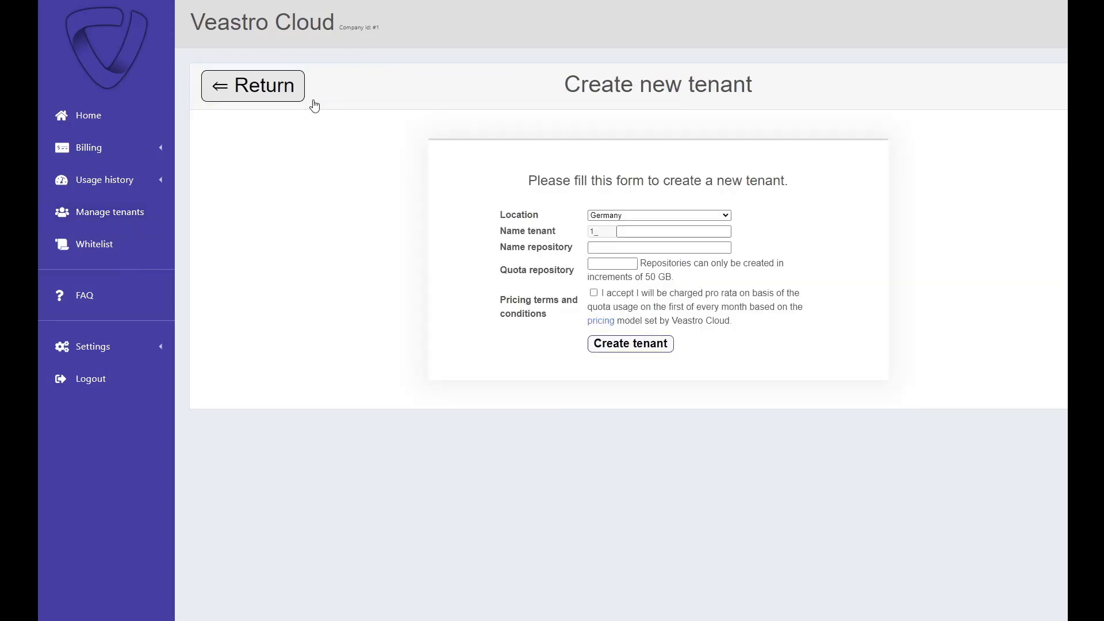
pyautogui.click(690, 232)
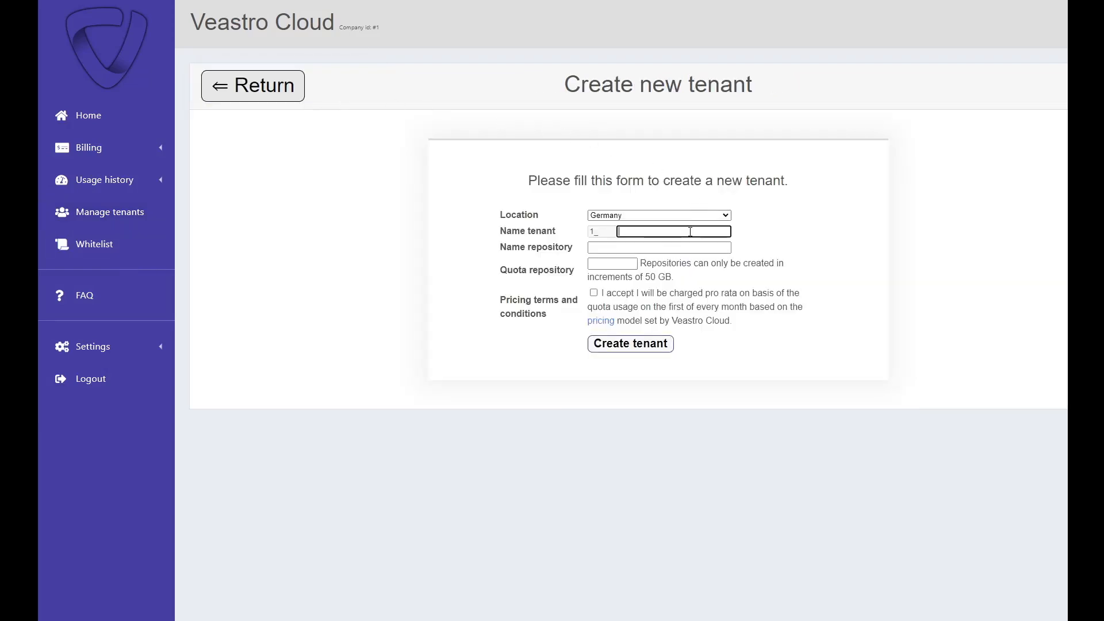
pyautogui.click(703, 257)
pyautogui.click(661, 248)
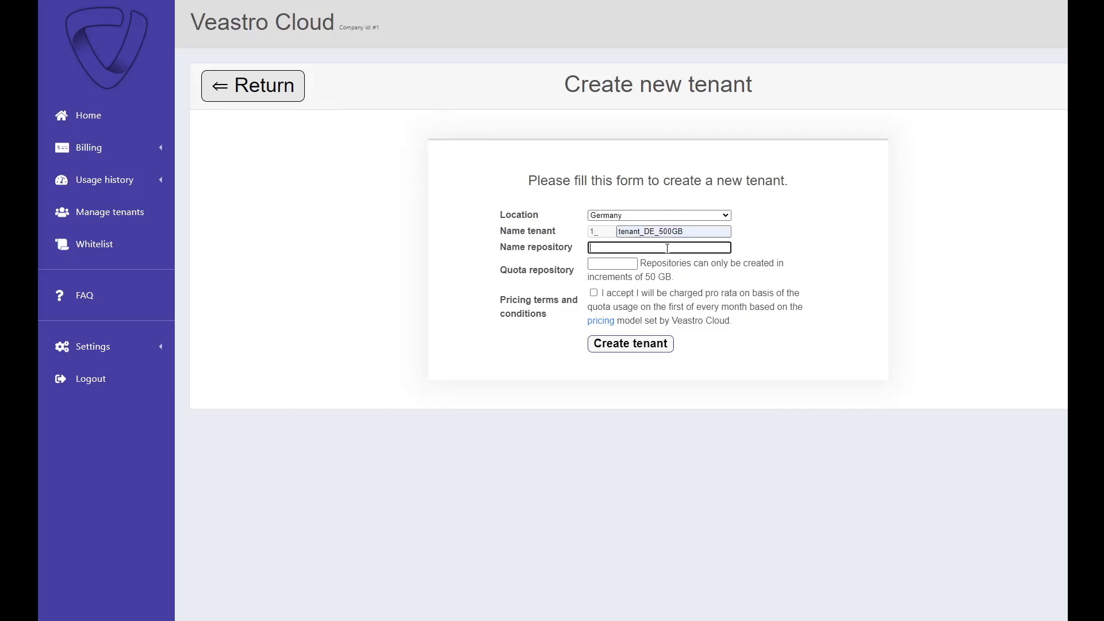
pyautogui.click(687, 268)
pyautogui.click(618, 264)
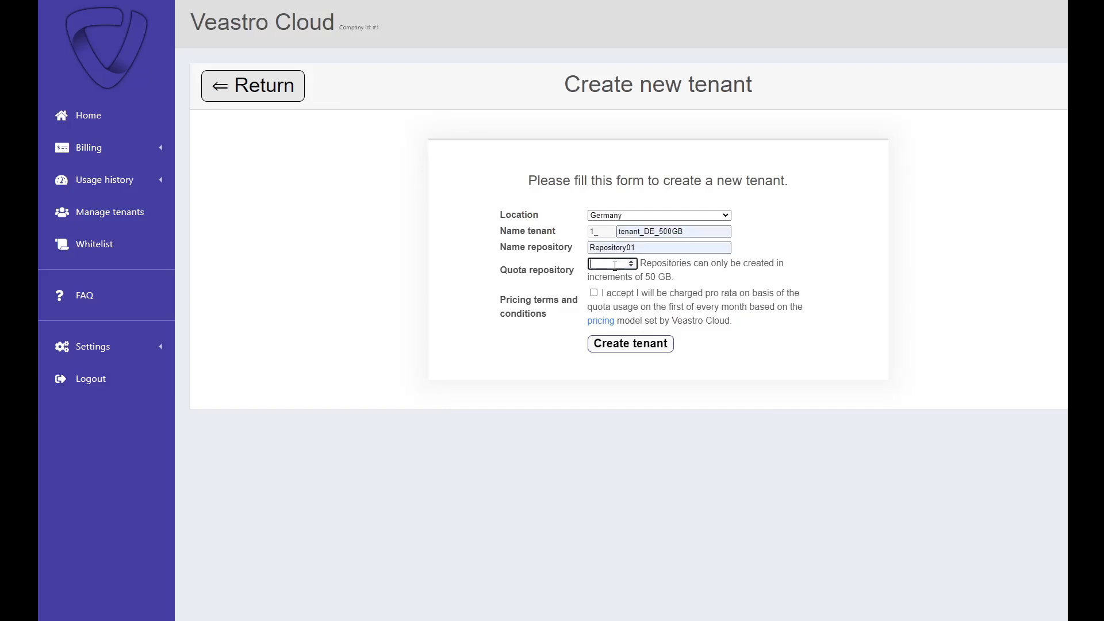
# Step: Create the tenant with a 500 GB repository quota and the pricing terms accepted, and select its generated password
pyautogui.write('500')
pyautogui.click(594, 292)
pyautogui.click(644, 348)
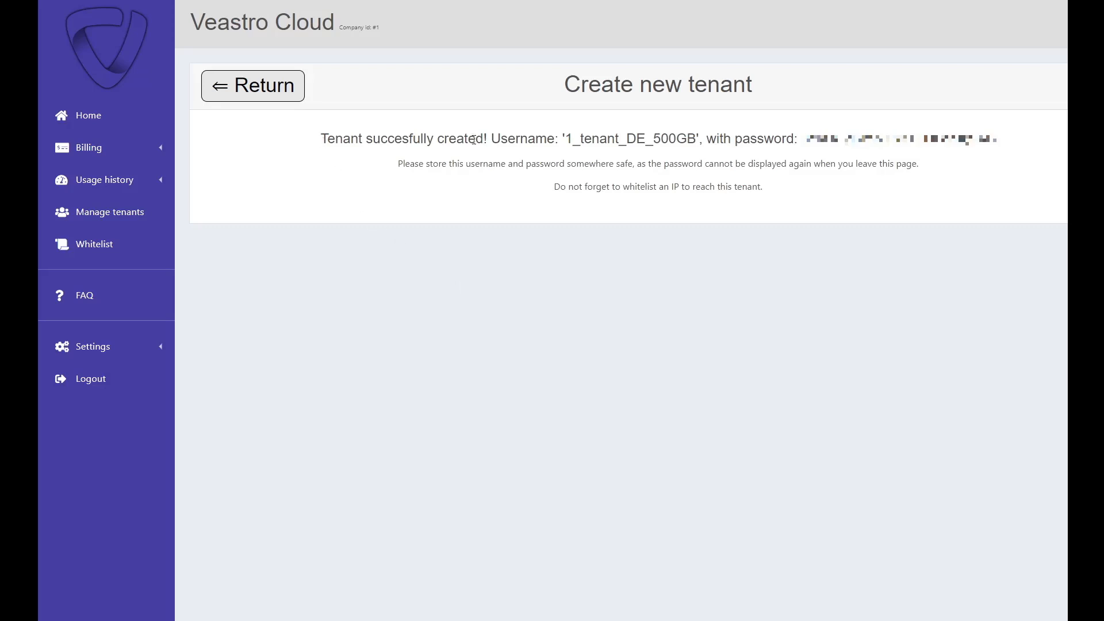
pyautogui.moveTo(798, 139); pyautogui.dragTo(1017, 143)
pyautogui.click(1018, 142)
# Step: Whitelist the IP address 12.34.56.78 for tenant_DE_500GB with the comment "Home office"
pyautogui.click(138, 246)
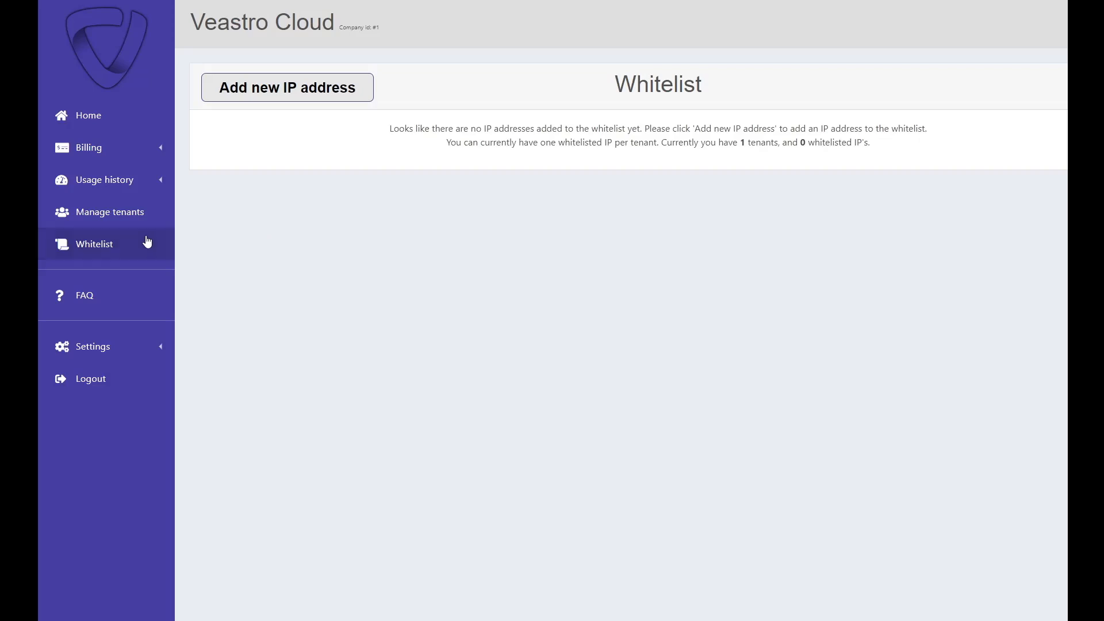
pyautogui.click(342, 98)
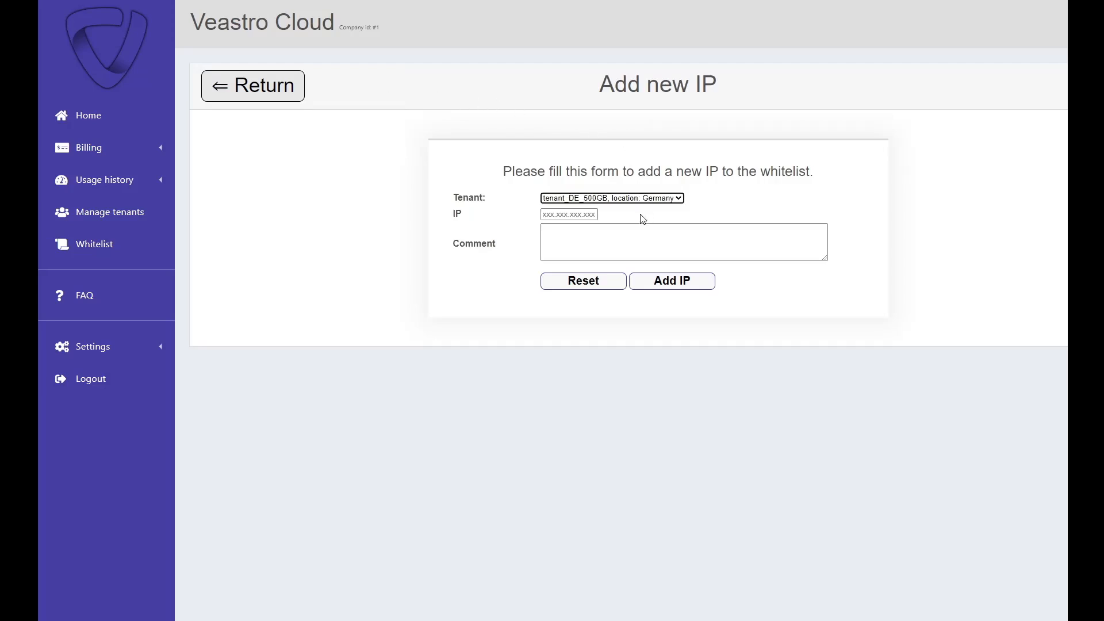
pyautogui.click(574, 220)
pyautogui.write('12.34.56.78')
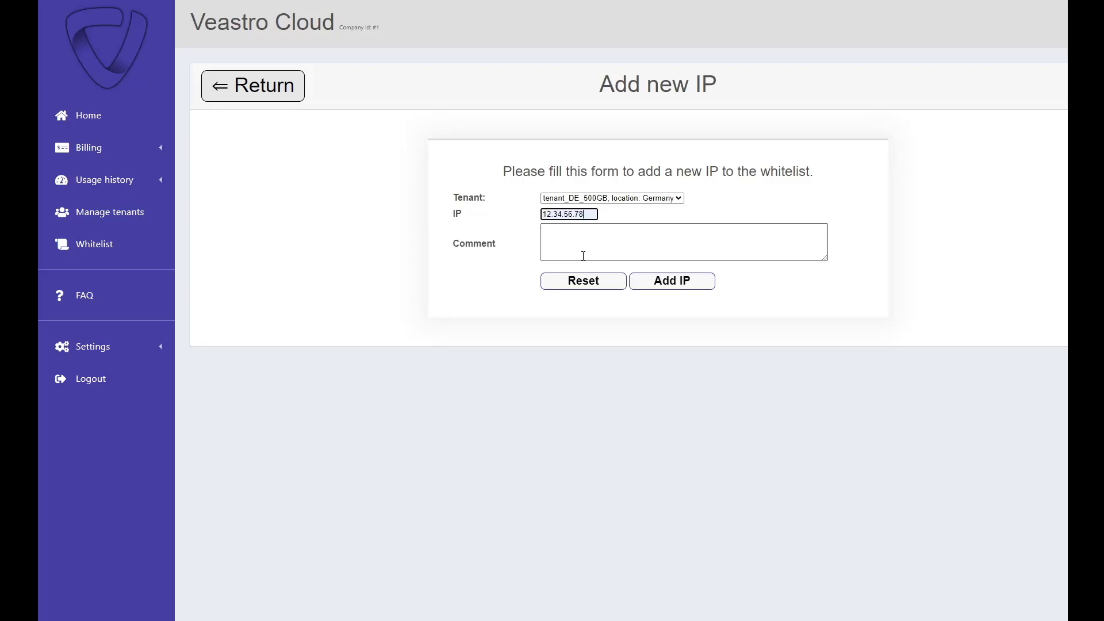
pyautogui.click(583, 256)
pyautogui.write('Home office')
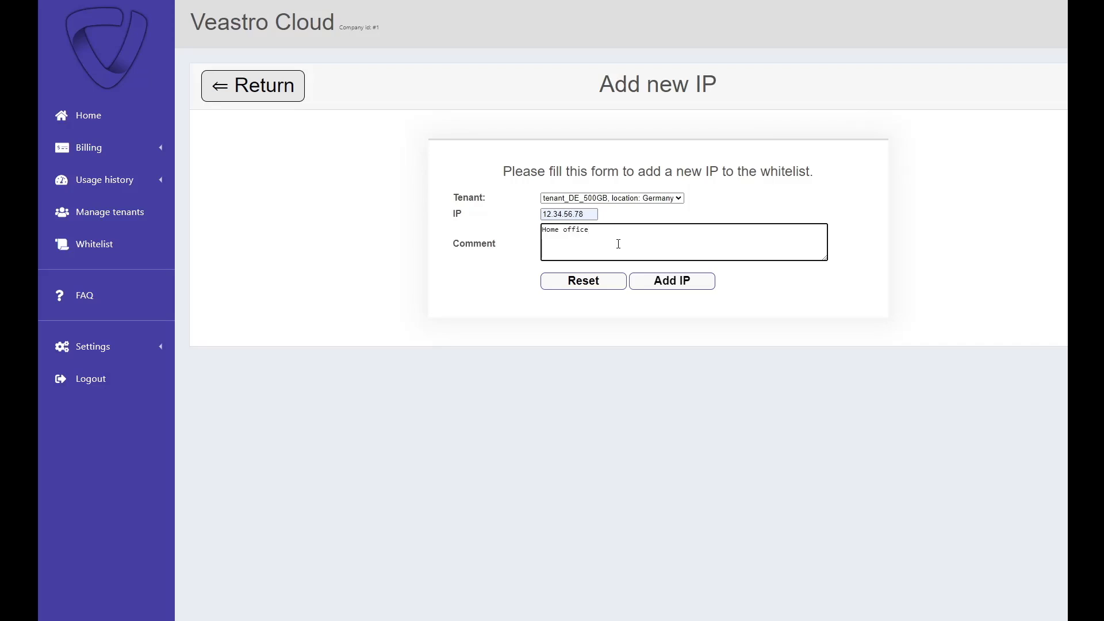
pyautogui.click(684, 286)
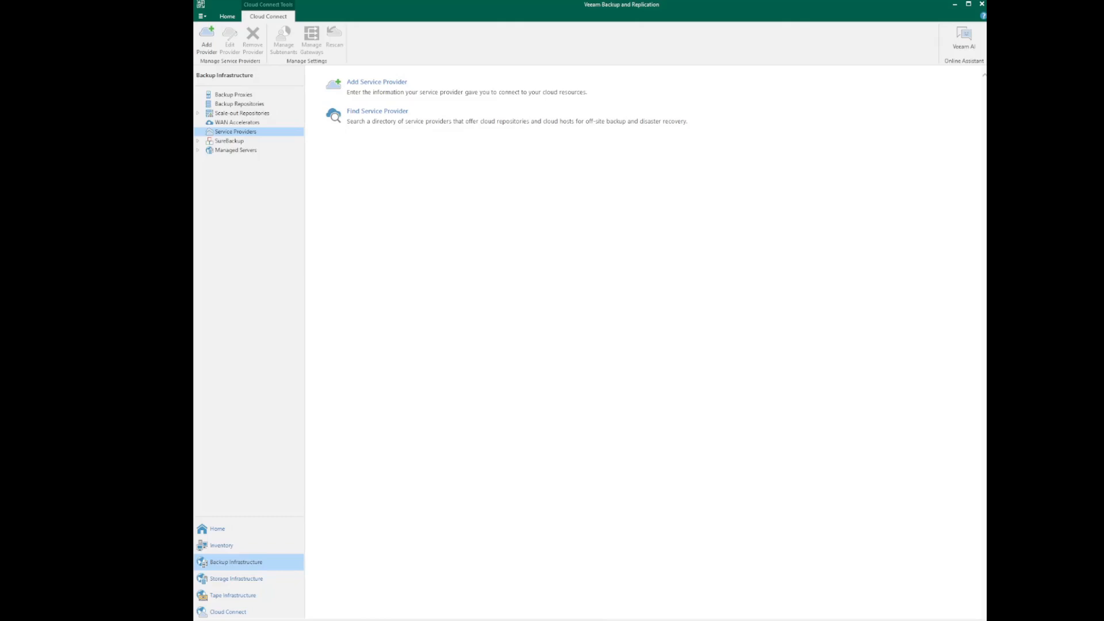
# Step: In Veeam Backup and Replication, start adding a service provider with the DNS name de.cloudconnect.veastrocloud.com
pyautogui.click(375, 83)
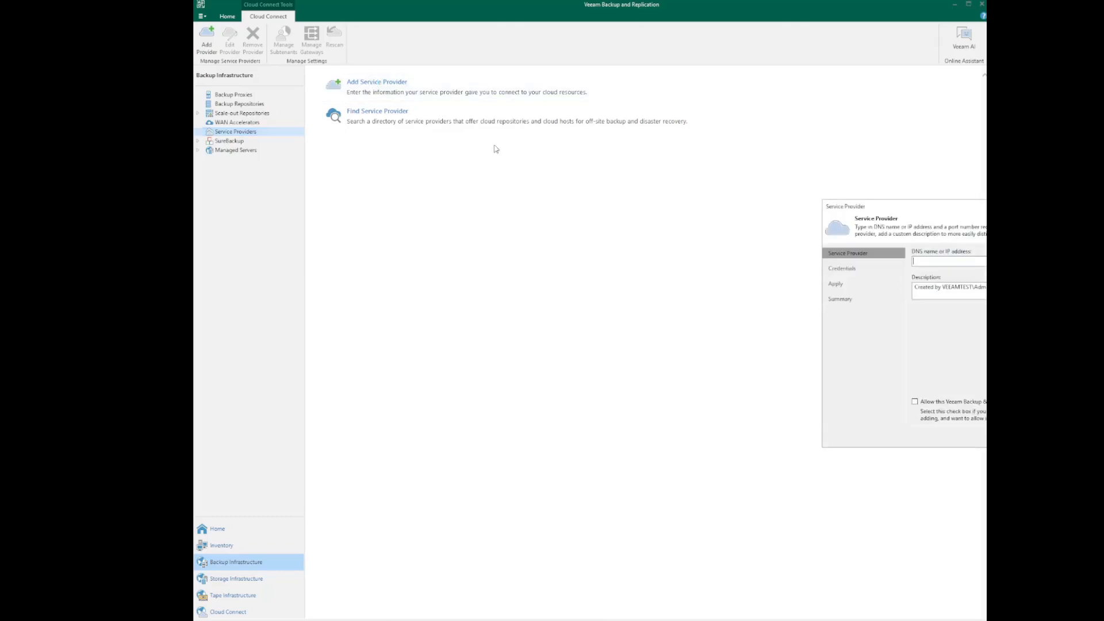
pyautogui.moveTo(915, 206); pyautogui.dragTo(550, 195)
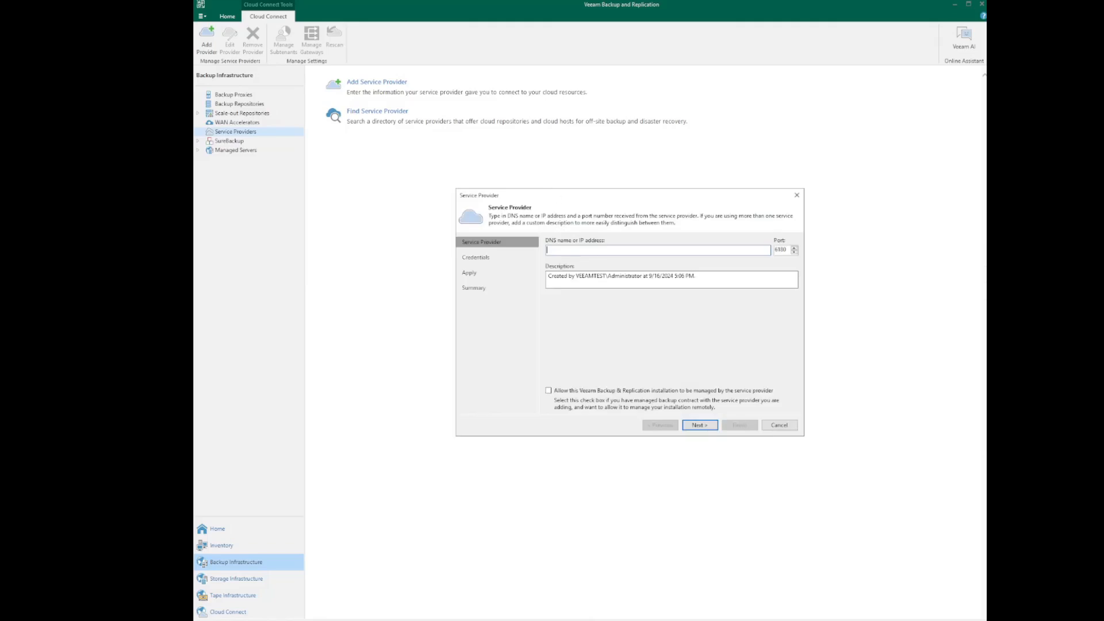
pyautogui.write('de.cloudconnect.veastrocloud.com')
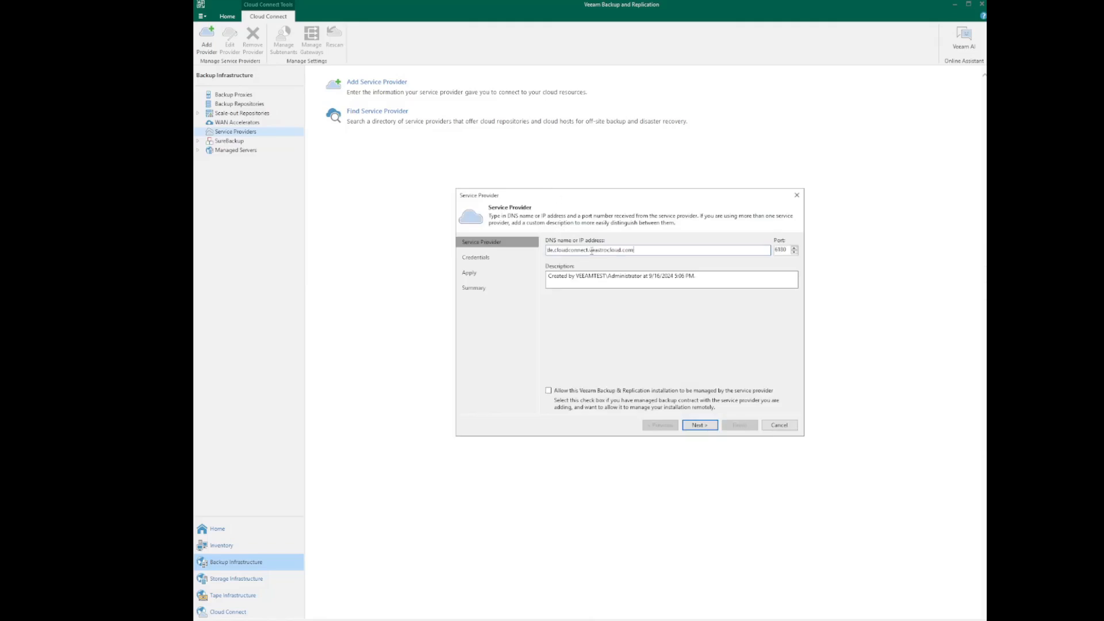
pyautogui.click(700, 425)
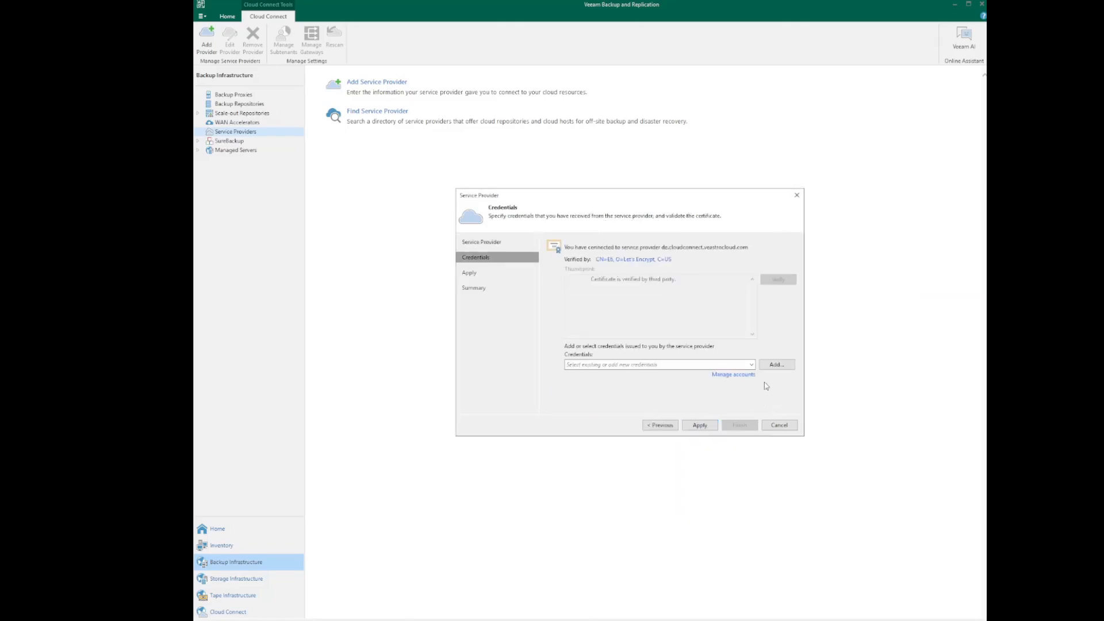
# Step: Add credentials for the service provider with the username 1_tenant_DE_500GB and the tenant password, and apply them
pyautogui.click(777, 365)
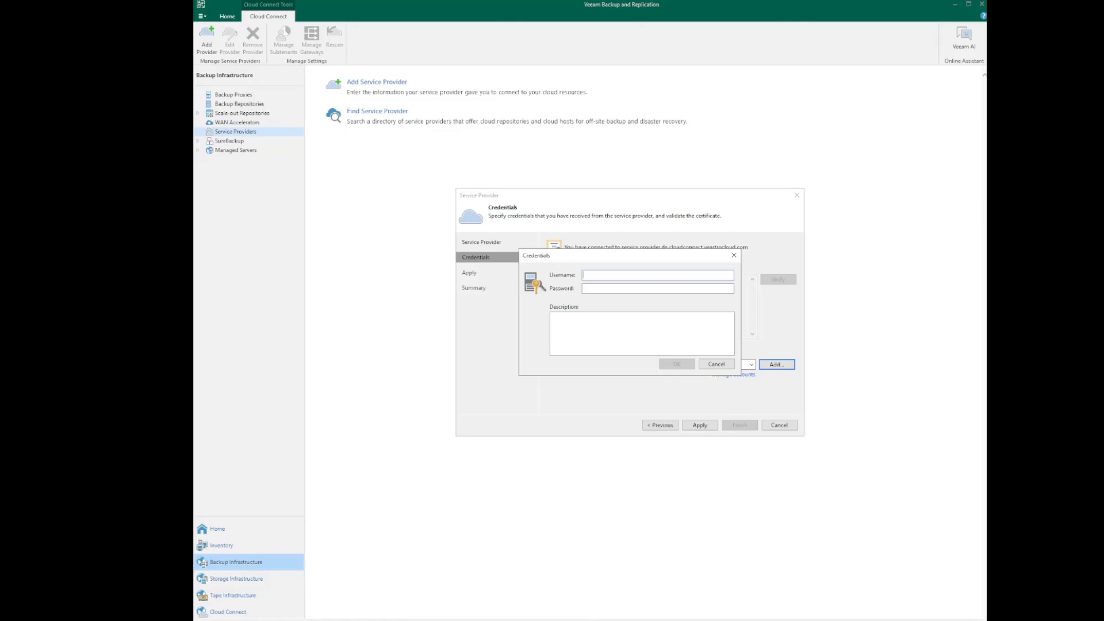
pyautogui.write('1_tenant_DE_500GB')
pyautogui.hotkey('ctrl', 'v')
pyautogui.click(677, 364)
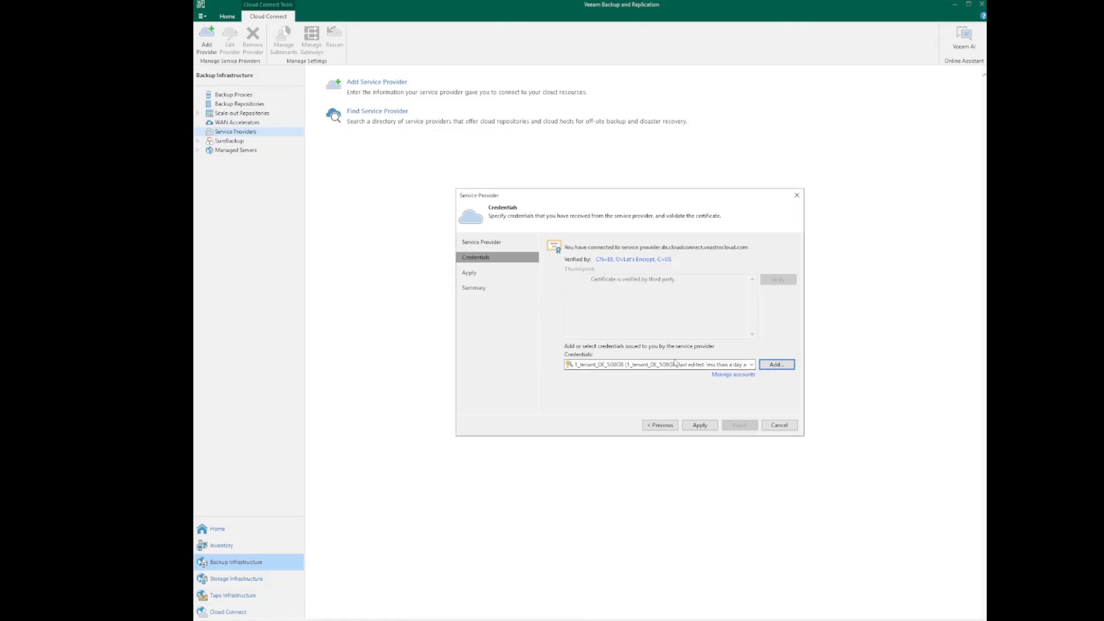
pyautogui.click(711, 428)
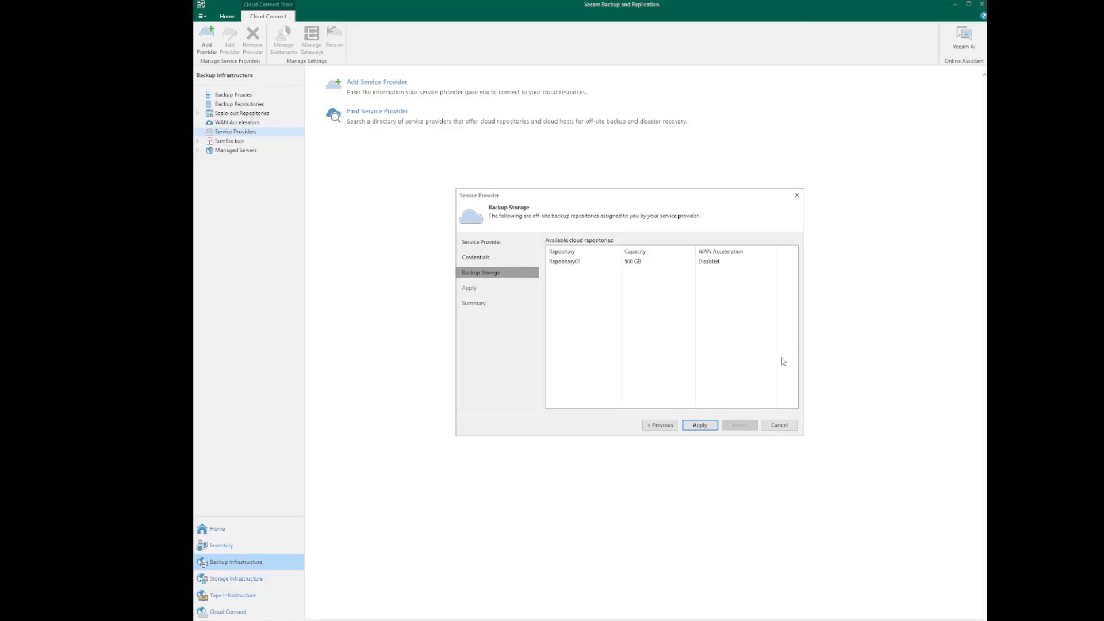
# Step: Save the service provider with its cloud repository, finish the wizard and close the provider rescan report
pyautogui.click(701, 426)
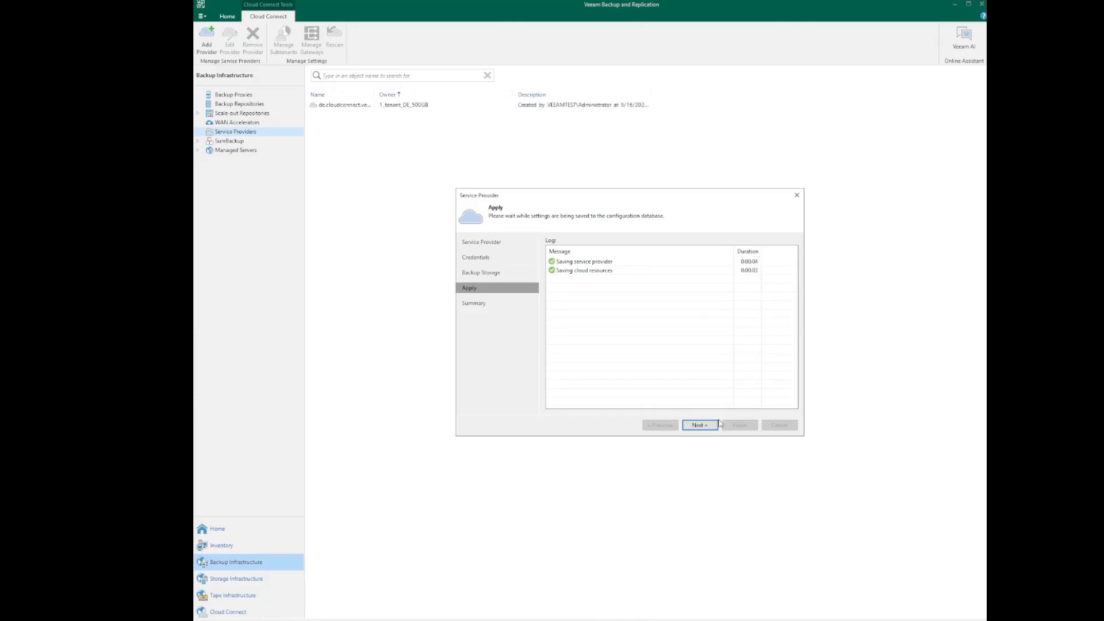
pyautogui.click(700, 425)
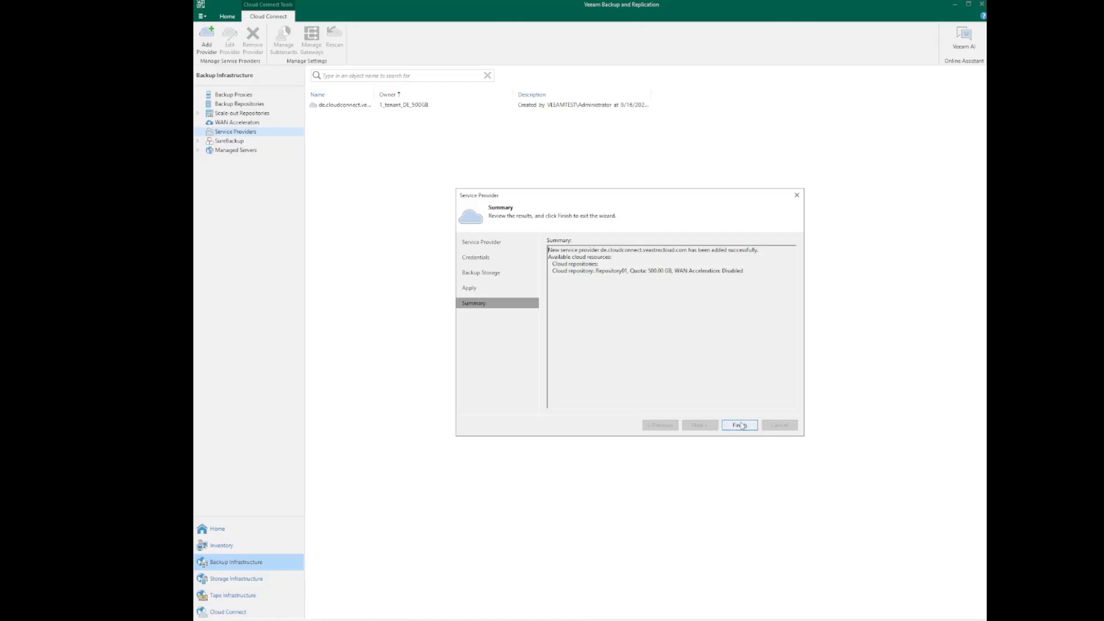
pyautogui.click(741, 425)
pyautogui.moveTo(917, 224); pyautogui.dragTo(591, 234)
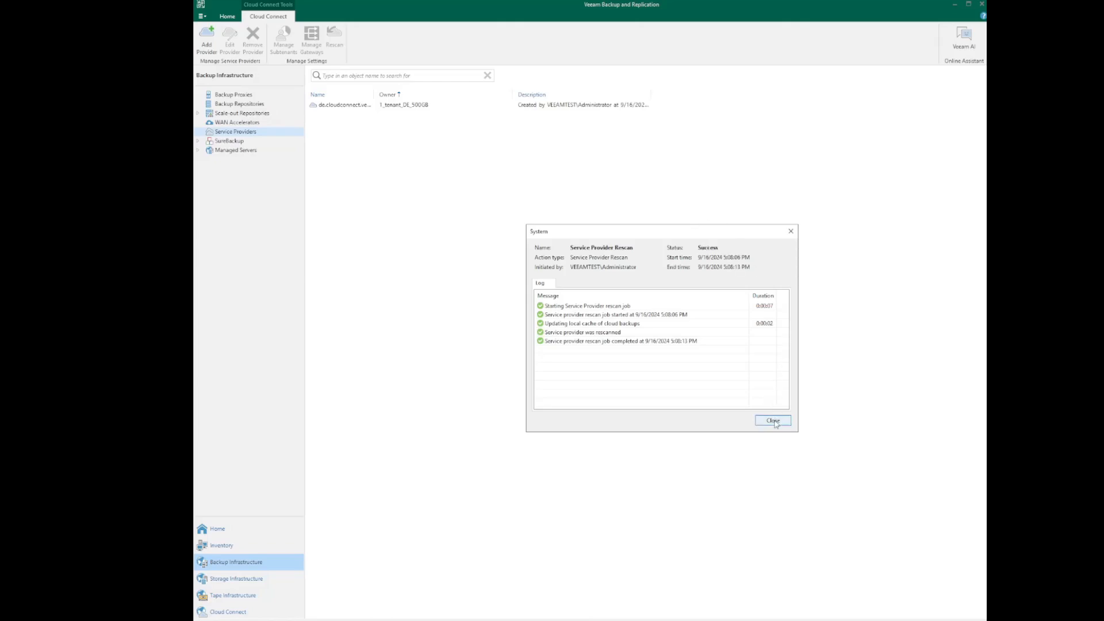
pyautogui.click(774, 421)
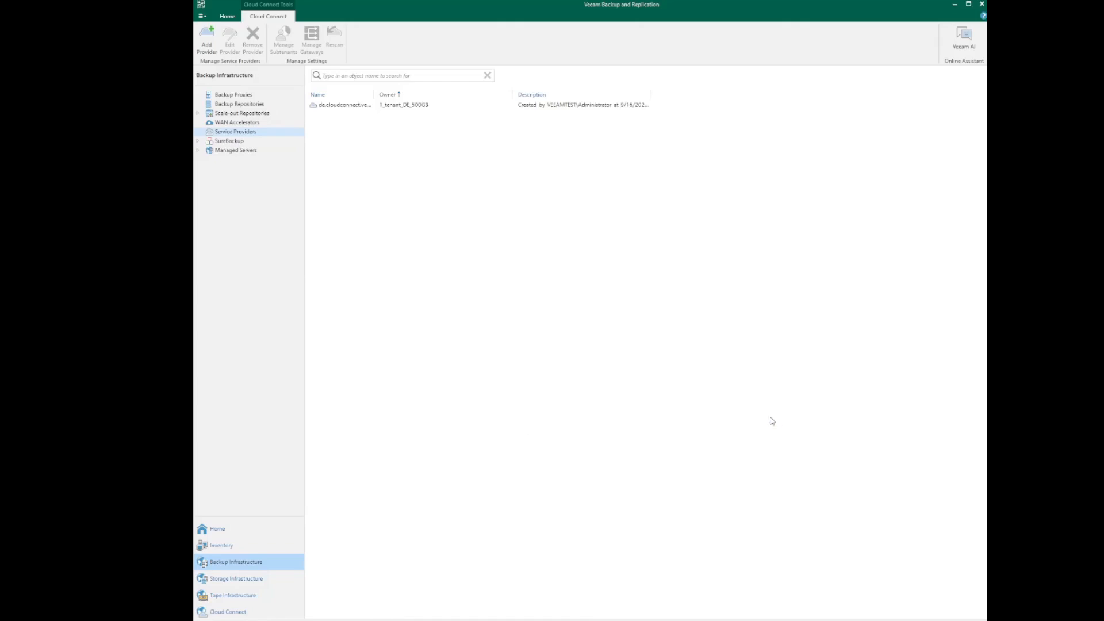
# Step: Open the list of backup repositories and select the cloud repository Repository01
pyautogui.click(280, 105)
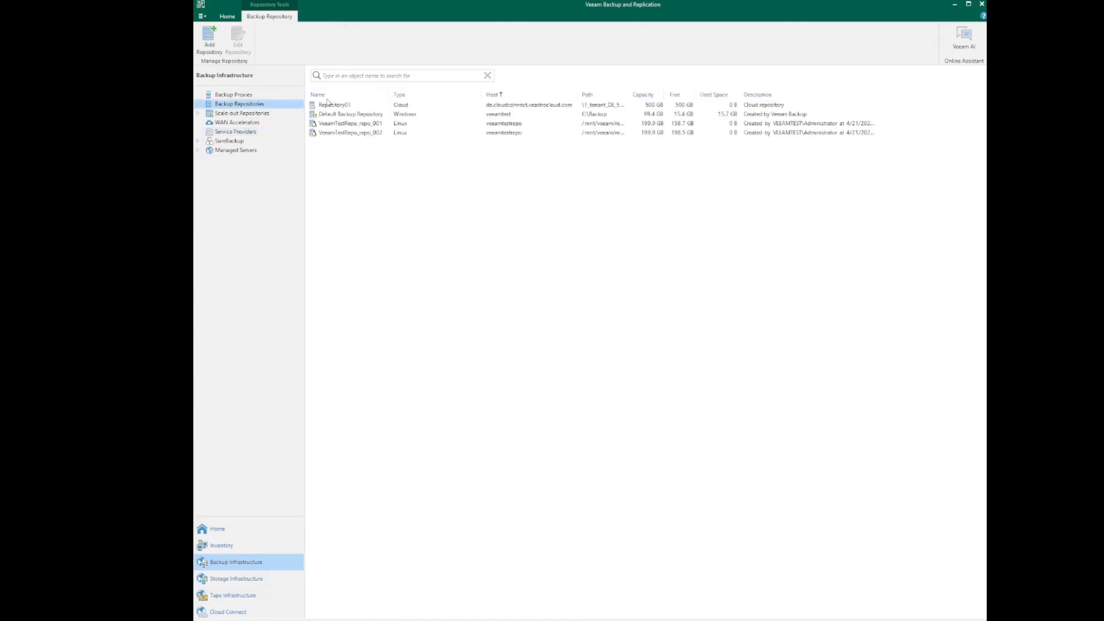
pyautogui.click(341, 108)
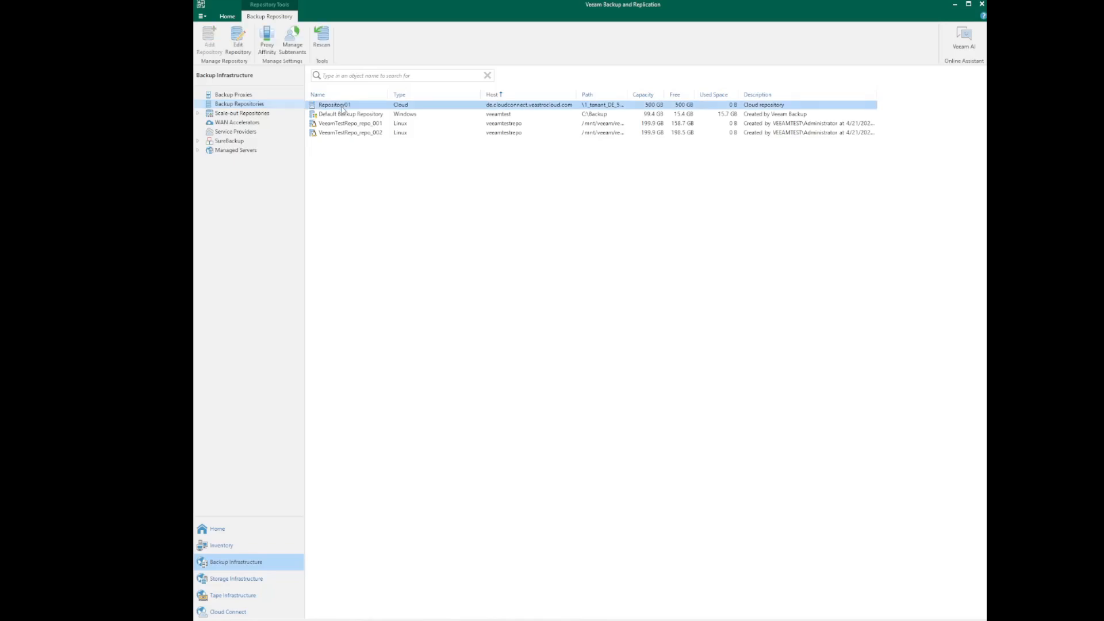